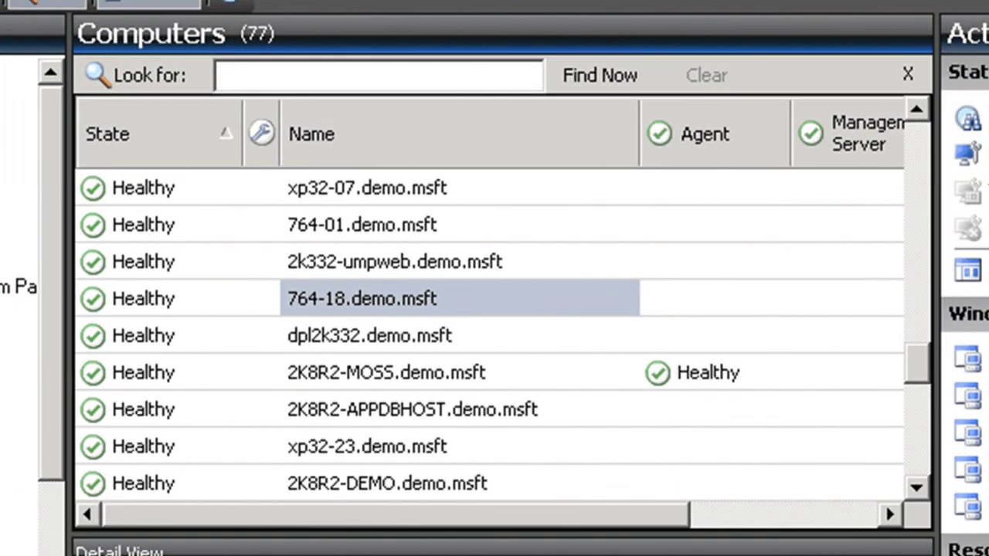
Select dpl2k332.demo.msft and log in to Recover Privileged Password with the manager password
left_click(369, 336)
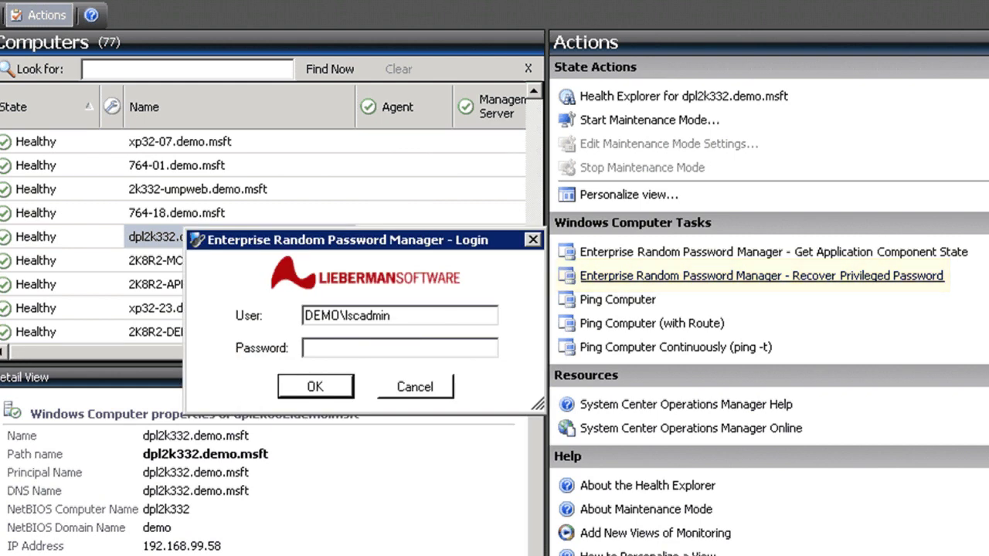
left_click(348, 348)
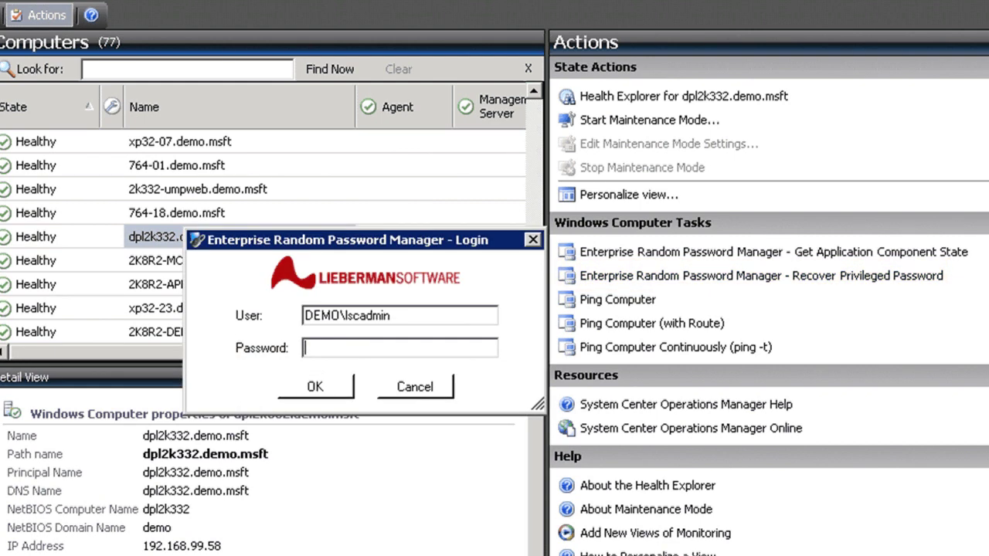
type("********")
key("Return")
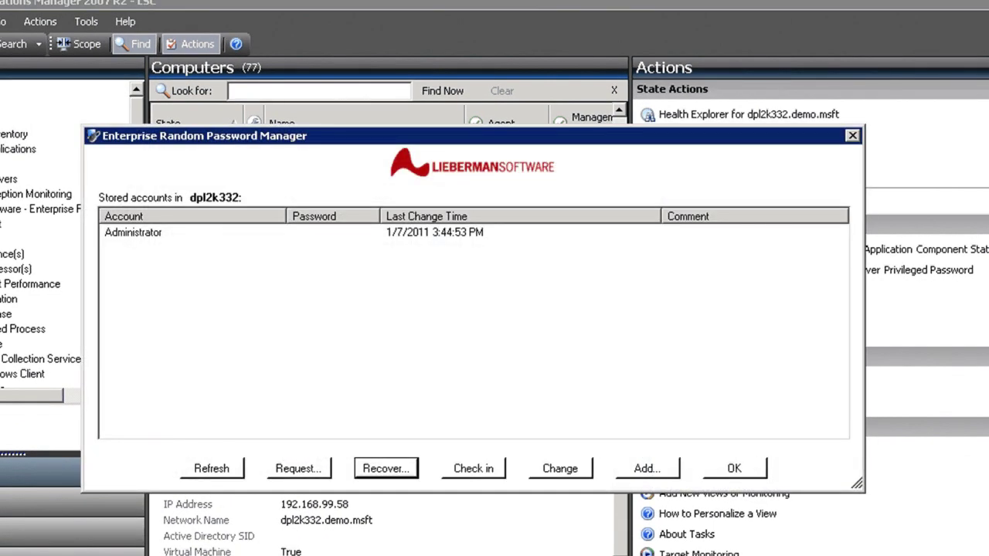
Recover the Administrator password with the comment 'SCOm services are not working here'
left_click(133, 232)
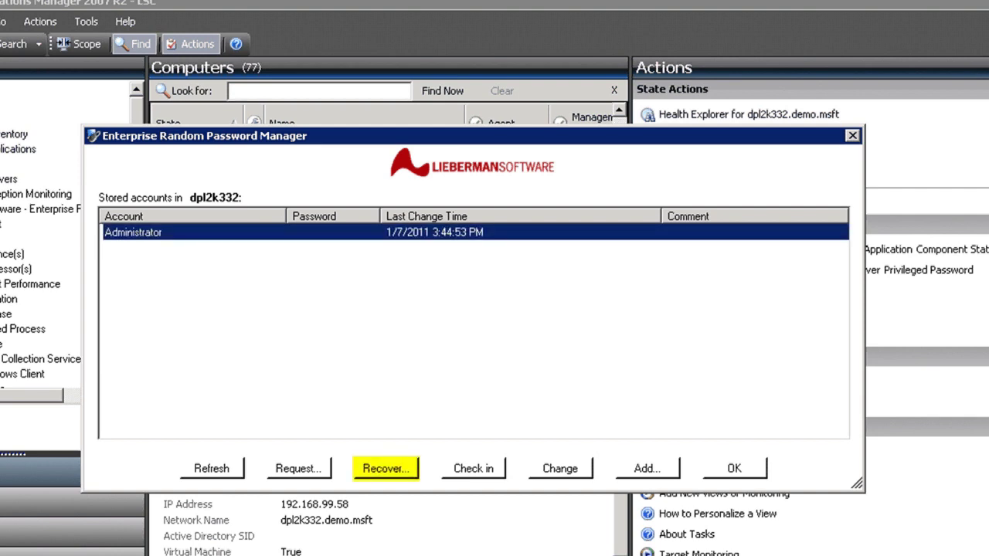
key("alt+r")
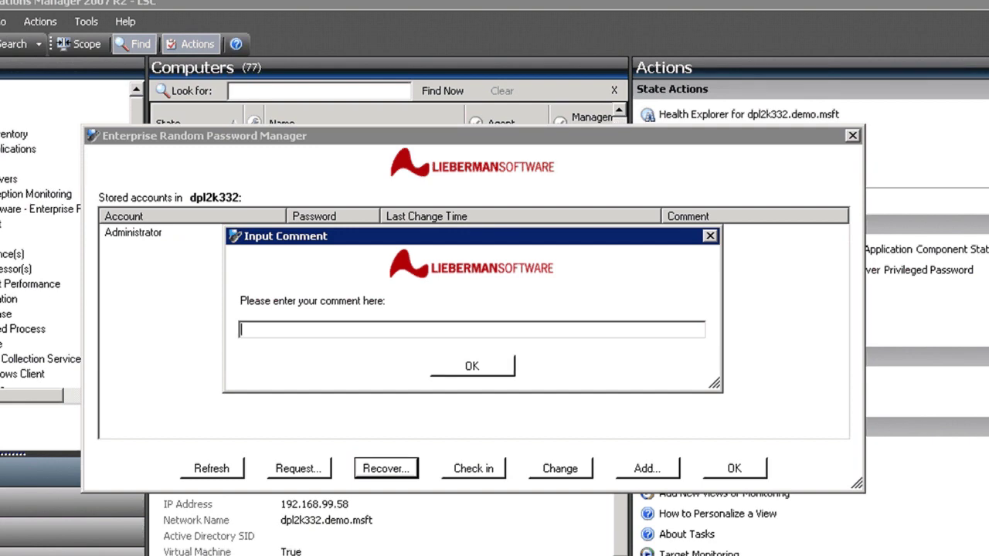
type("SCOm services are not working here")
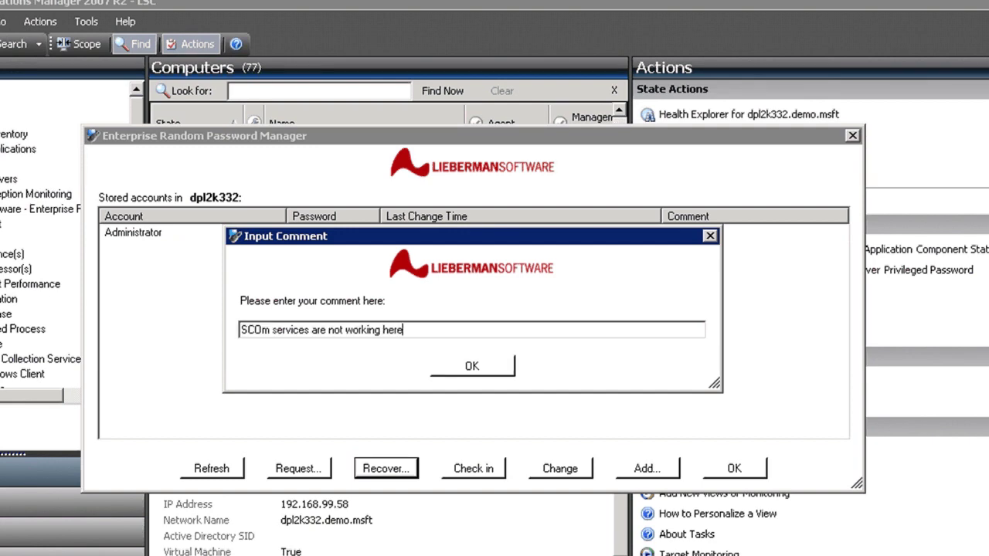
key("Return")
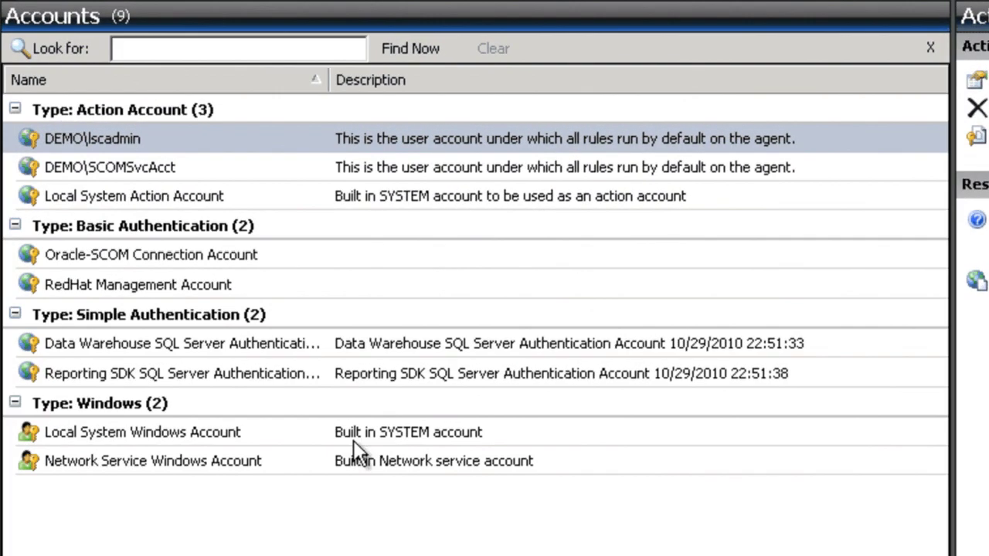
Open the DEMO\SCOMSvcAcct Run As account's properties and view its Credentials tab
left_click(154, 255)
left_click(152, 287)
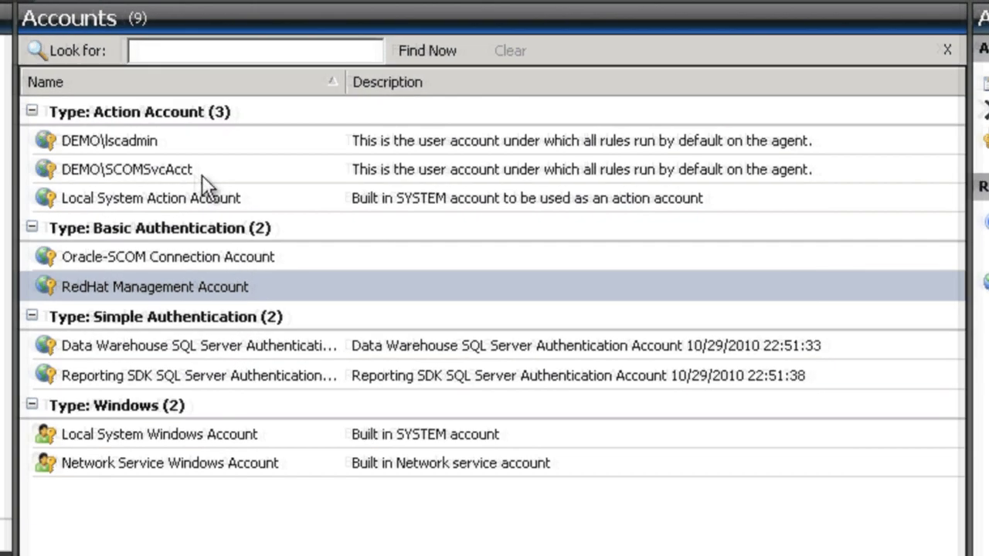
double_click(188, 168)
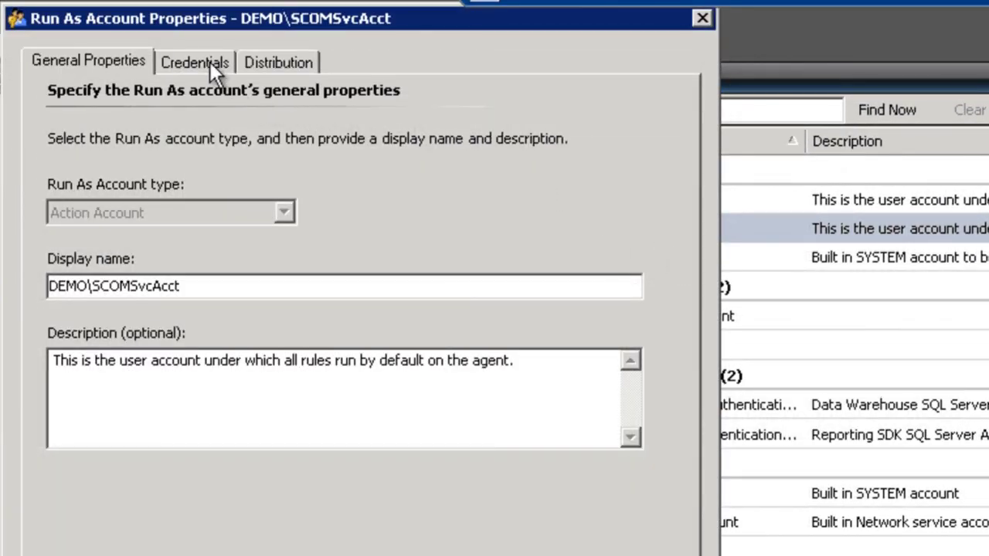
left_click(210, 62)
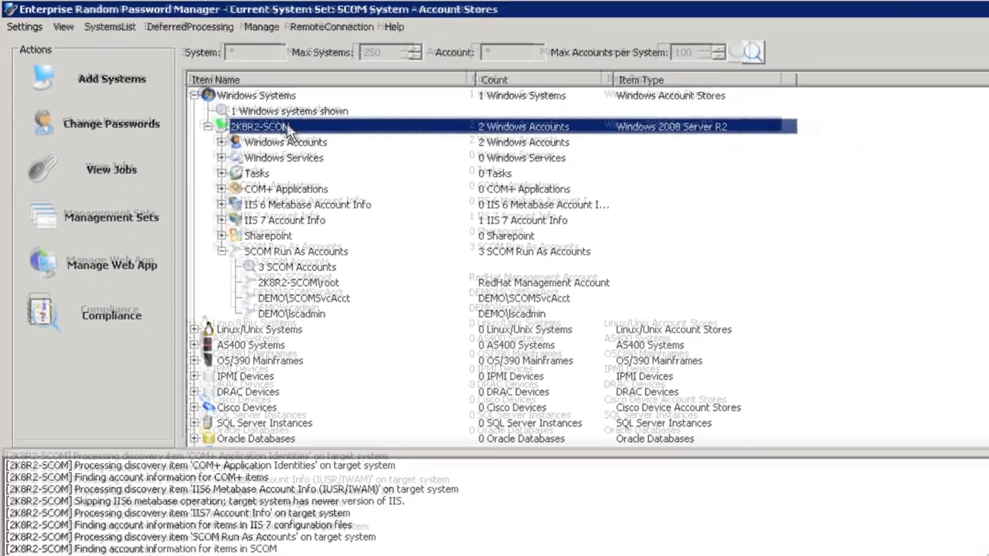
Run 'Refresh System and Discover Local Account Usage' on 2K8R2-SCOM and dismiss the job status
right_click(398, 178)
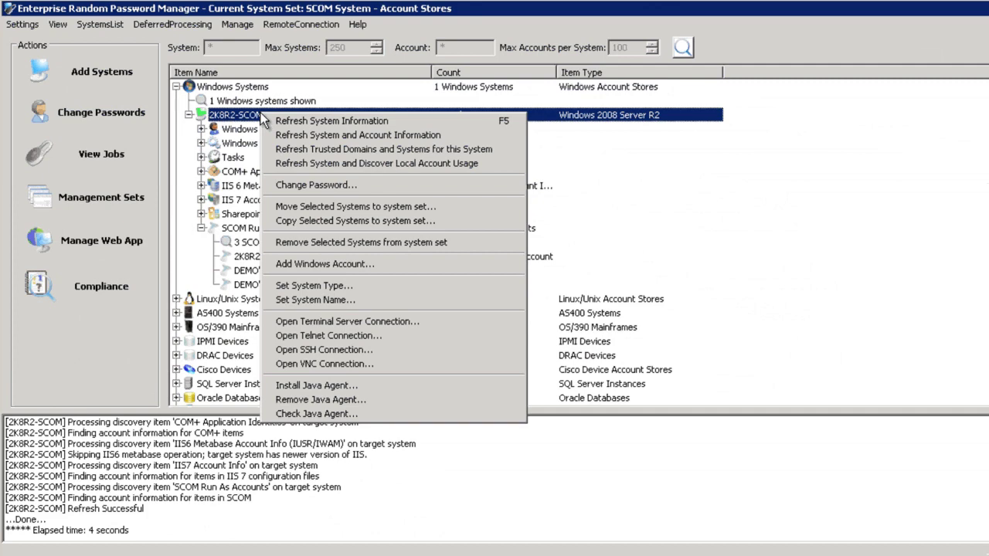
left_click(358, 165)
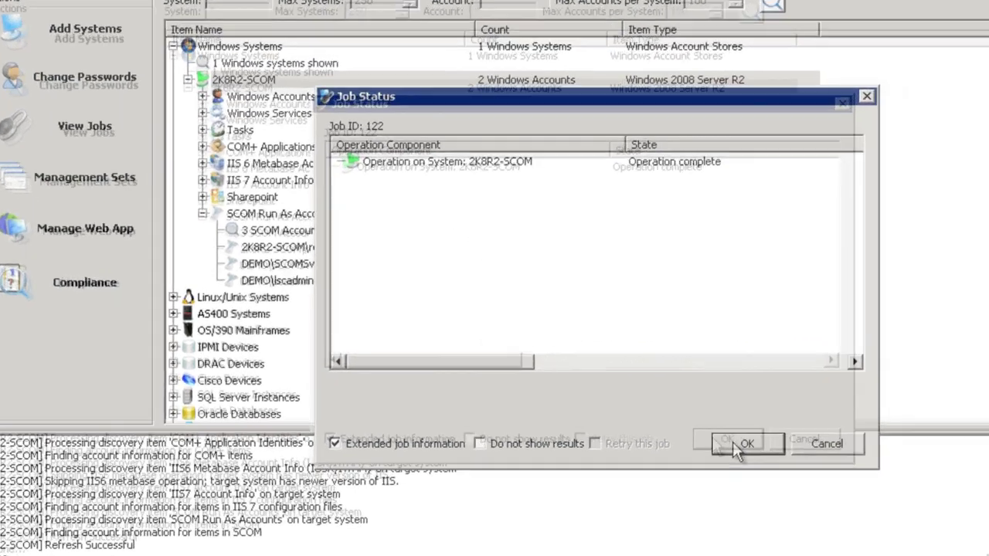
left_click(662, 423)
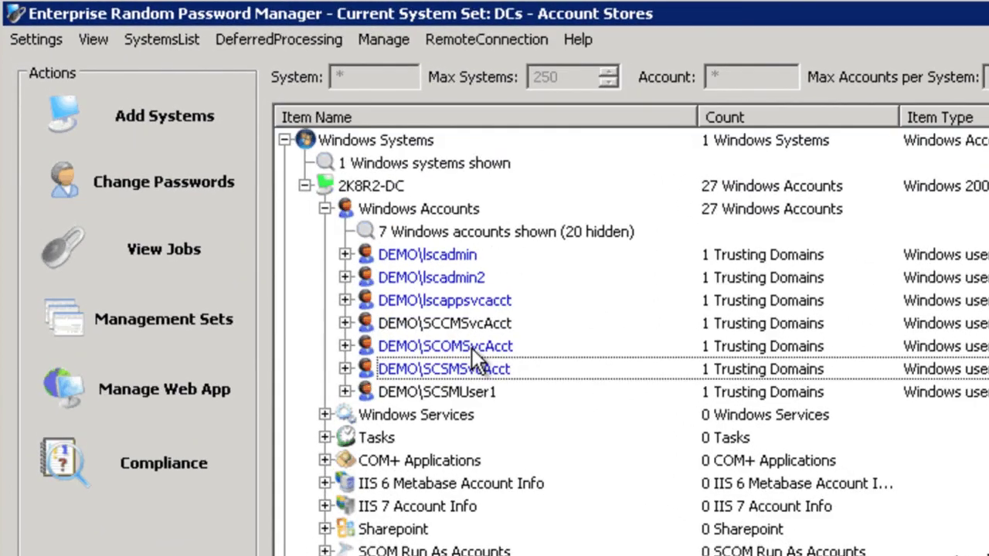
Review DEMO\SCOMSvcAcct's discovered SCOM Run As use, then start a Change Passwords job for it
left_click(472, 348)
left_click(346, 347)
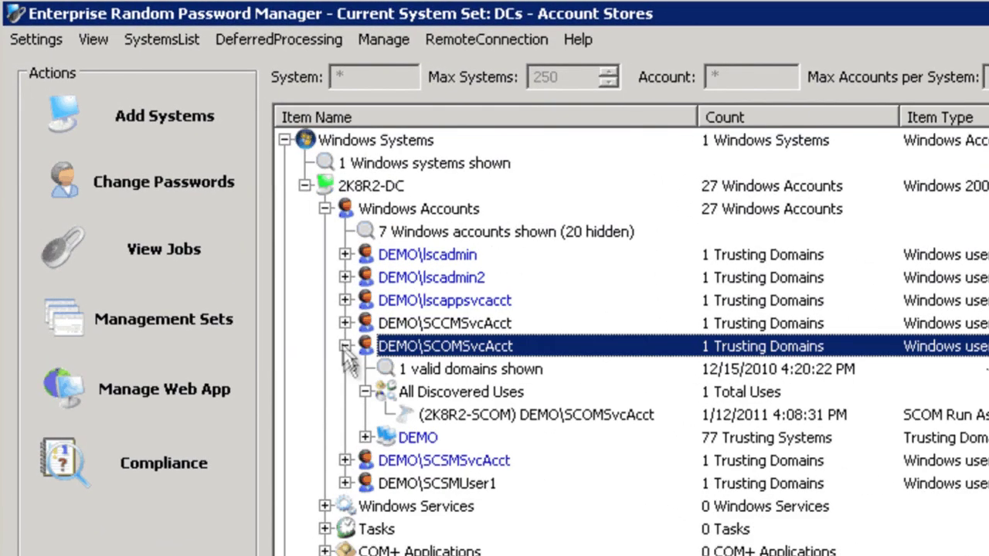
left_click(469, 416)
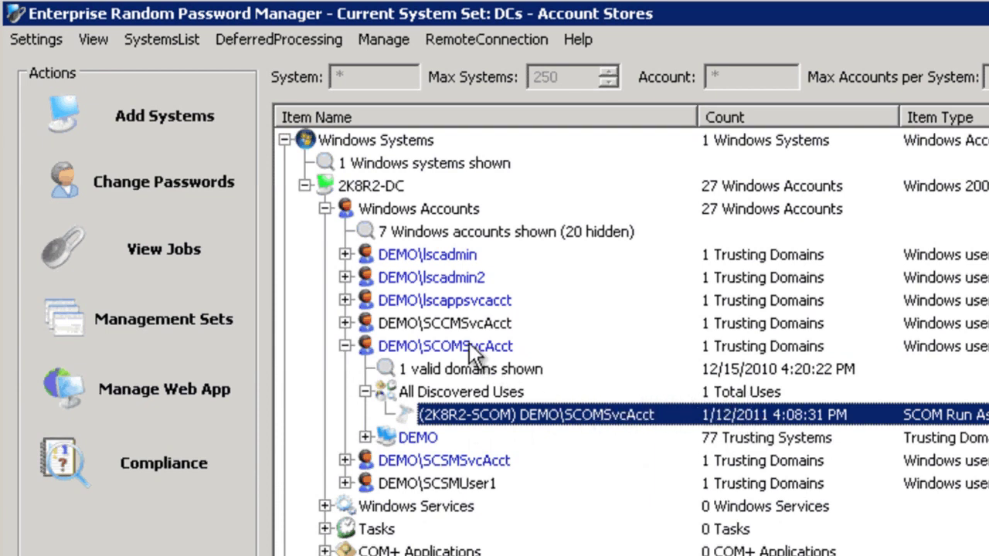
left_click(382, 186)
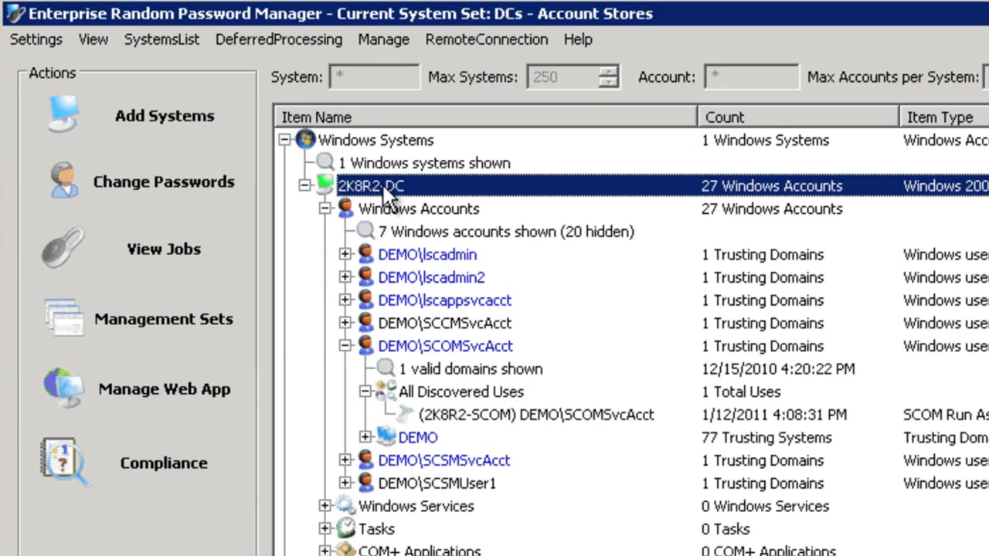
left_click(421, 352)
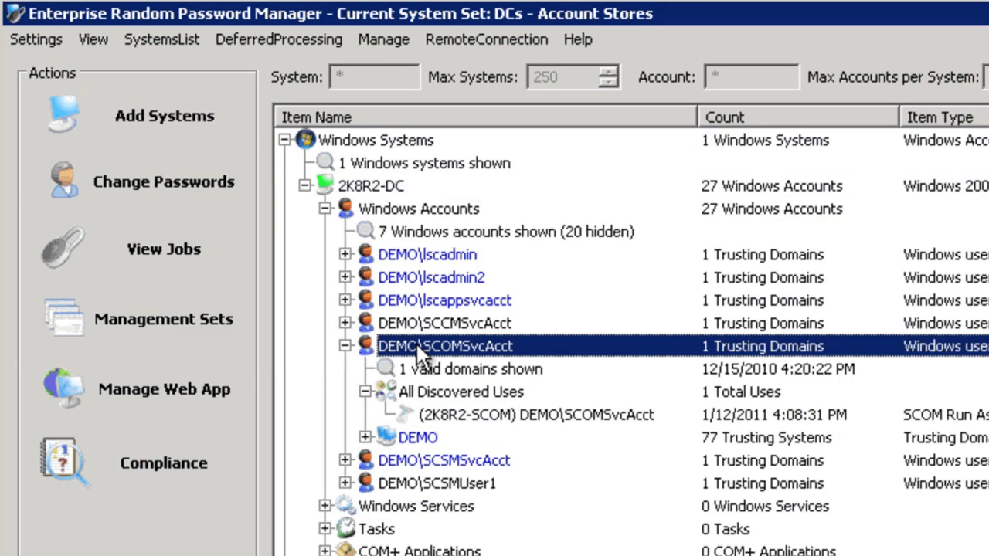
left_click(200, 192)
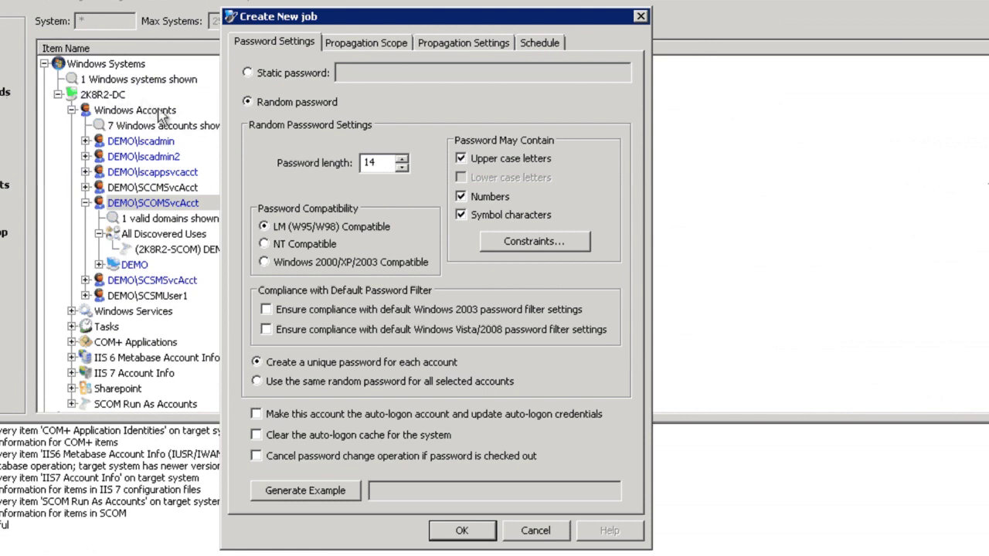
Choose Windows 2000/XP/2003 Compatible, enforce Vista/2008 filter compliance, and set password length to 127
left_click(265, 262)
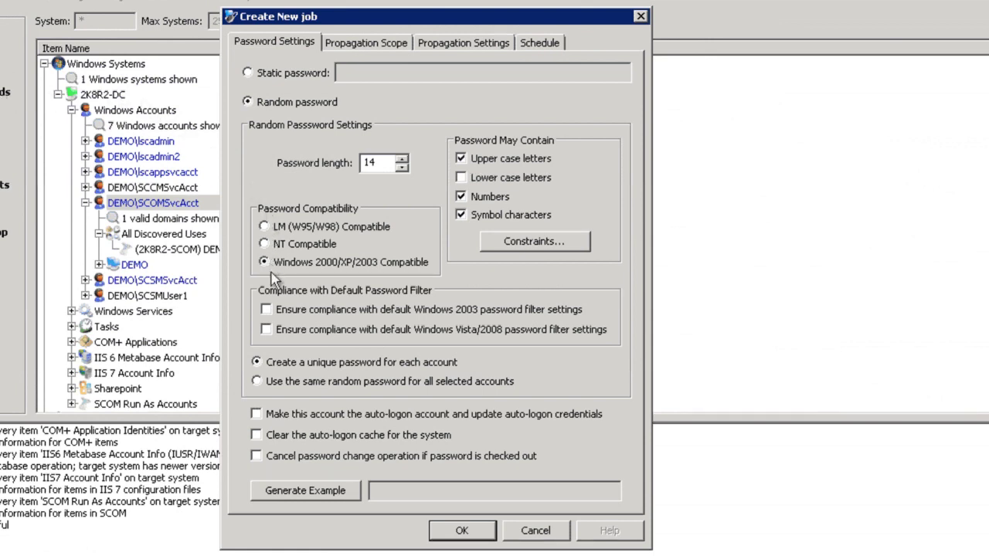
left_click(299, 330)
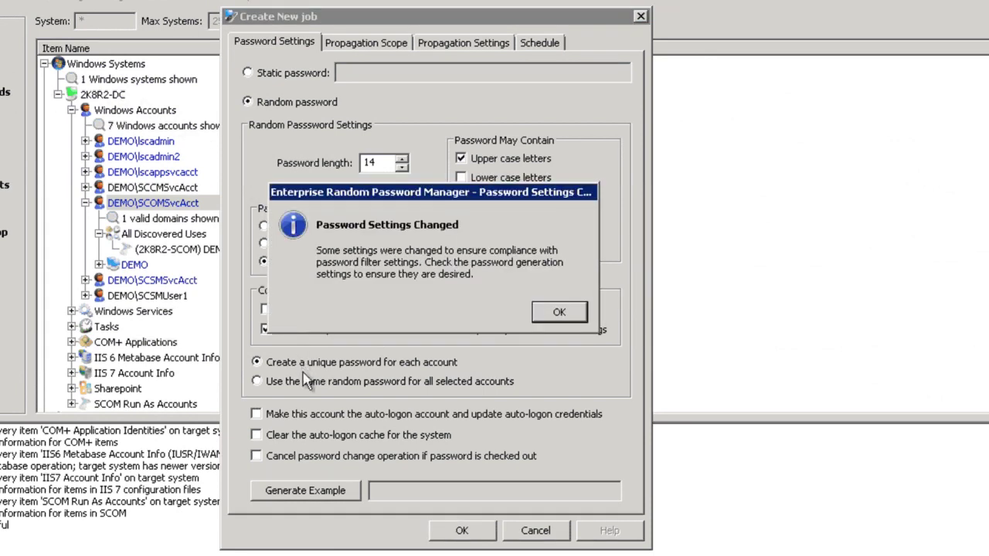
left_click(559, 313)
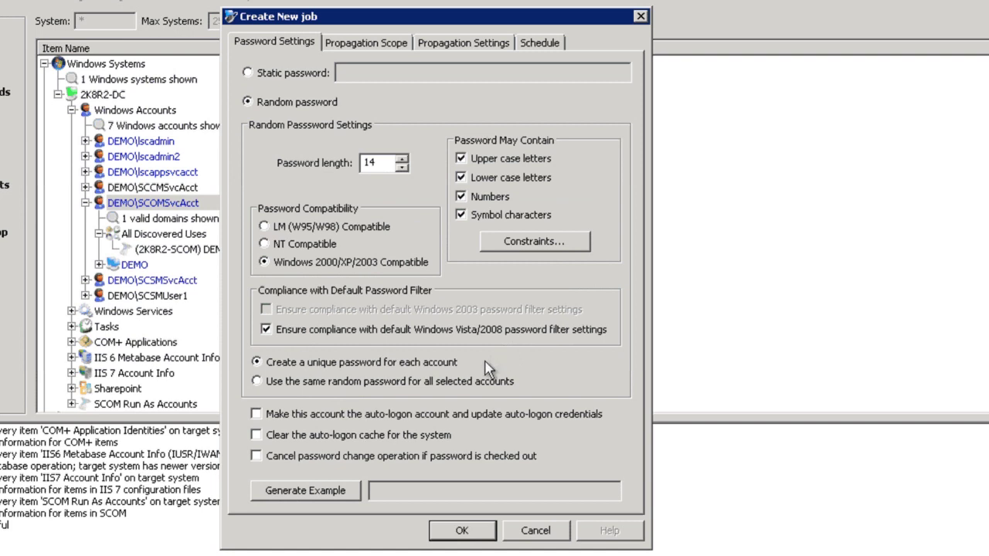
double_click(378, 163)
type("127")
left_click(375, 45)
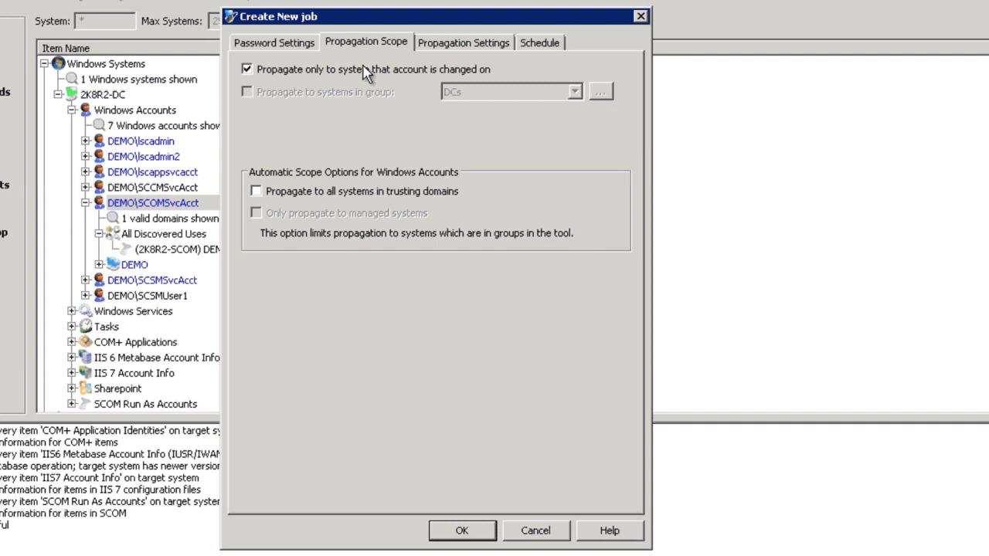
Replace changed-system-only propagation with propagation to the SCOM System group
left_click(366, 71)
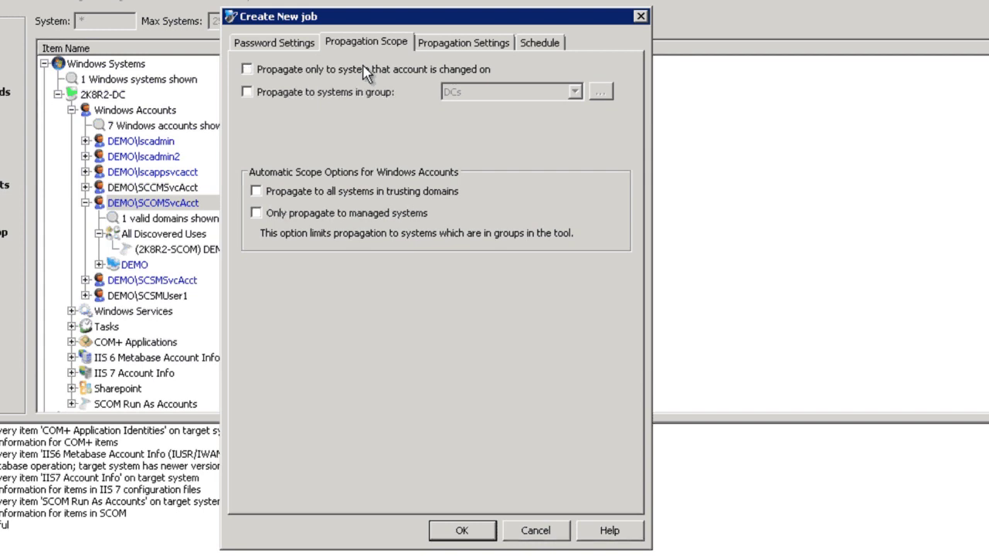
left_click(365, 94)
left_click(480, 99)
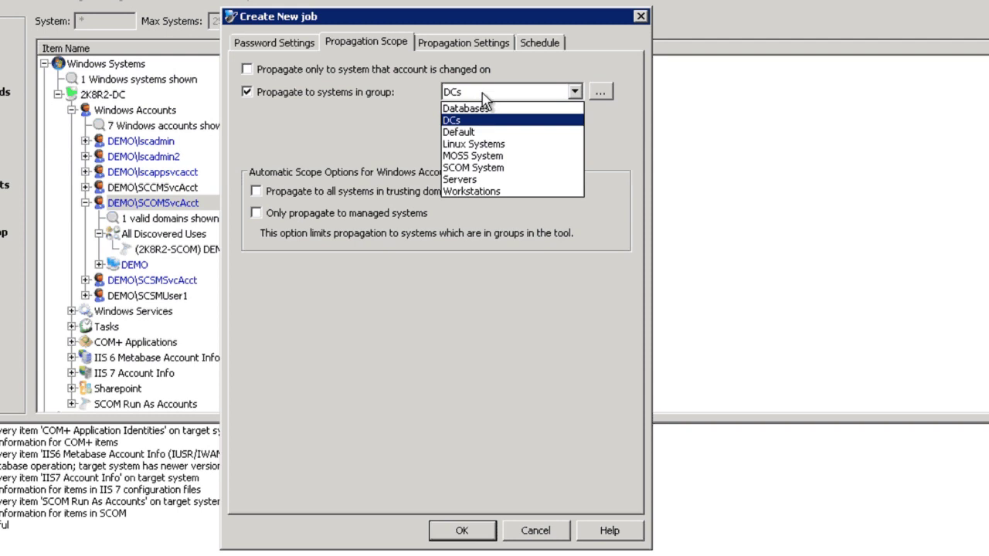
left_click(488, 168)
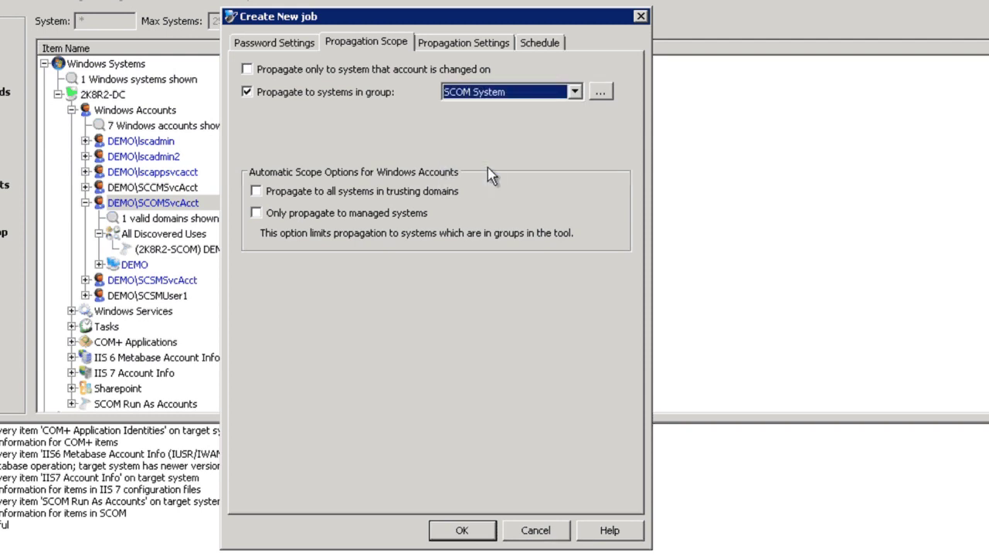
left_click(458, 51)
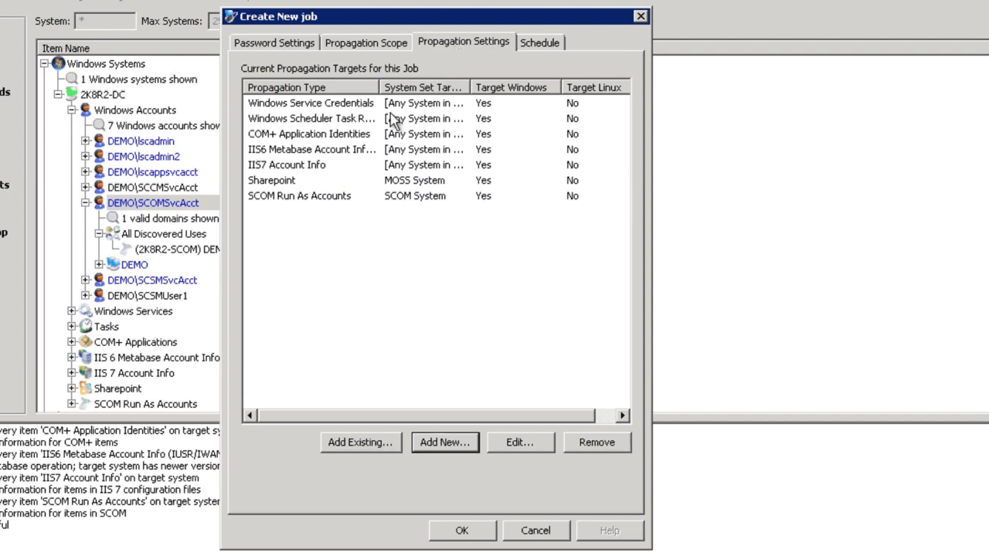
Remove the six propagation targets from Sharepoint through Windows Service Credentials, leaving SCOM Run As Accounts
left_click(307, 181)
left_click(311, 107, "shift")
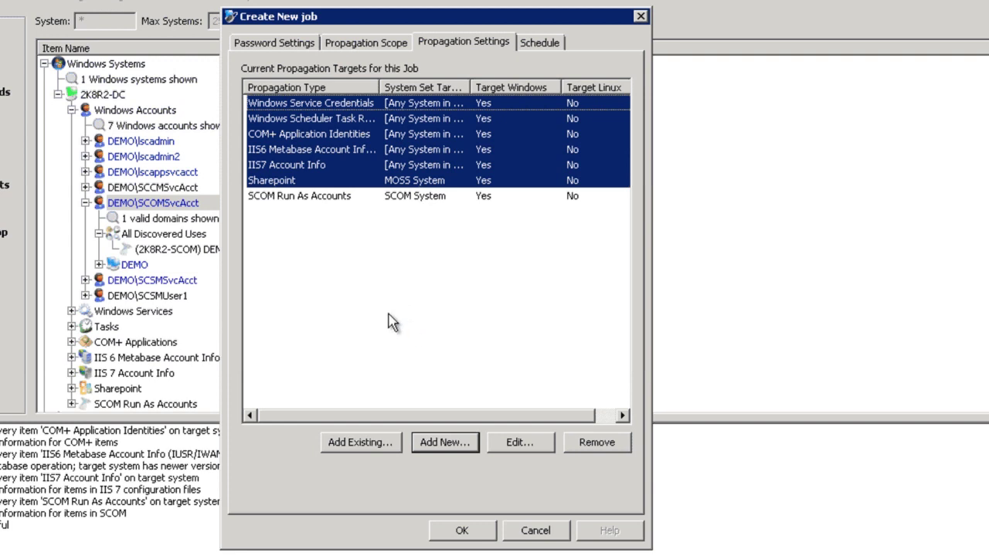
left_click(585, 445)
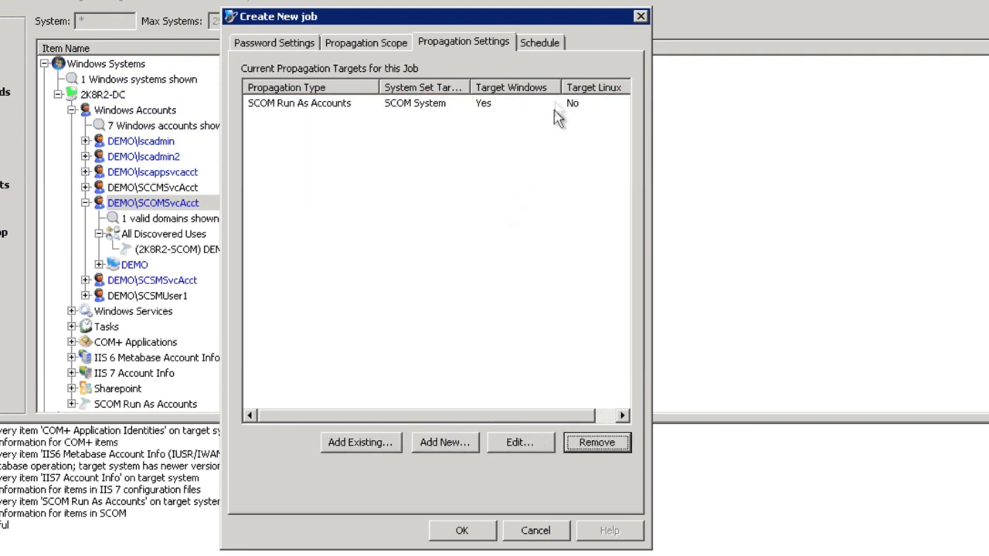
Set the Job Scheduling Period to Immediately and submit the password change job
left_click(542, 42)
left_click(496, 74)
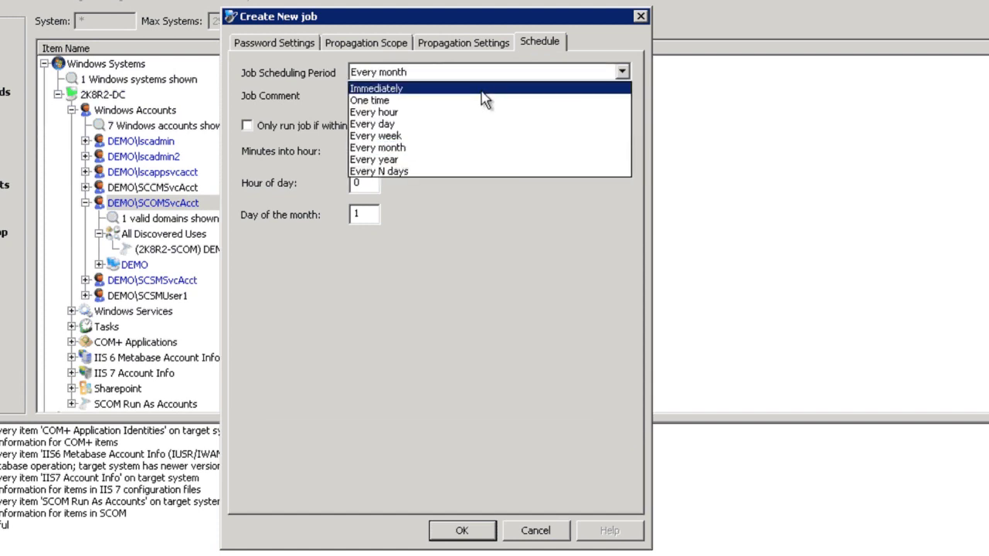
left_click(481, 91)
left_click(462, 530)
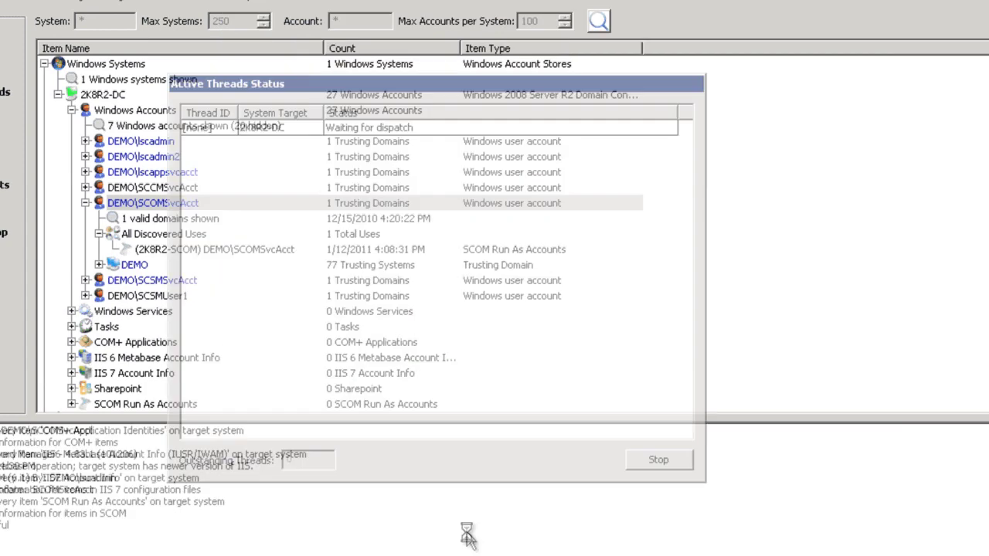